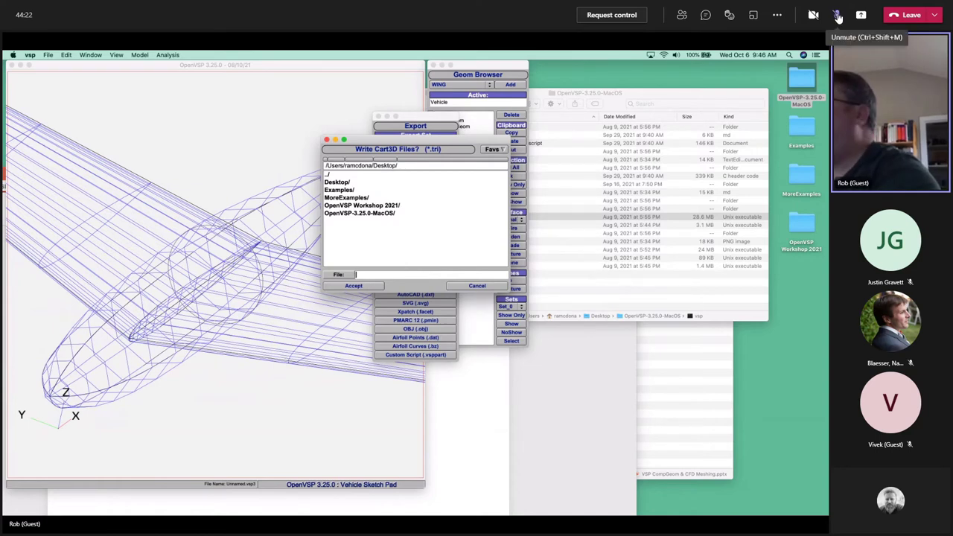
- Export the pod-and-wing model as the Cart3D file Unintersected.tri on the Desktop, creating a MeshGeom
click(838, 17)
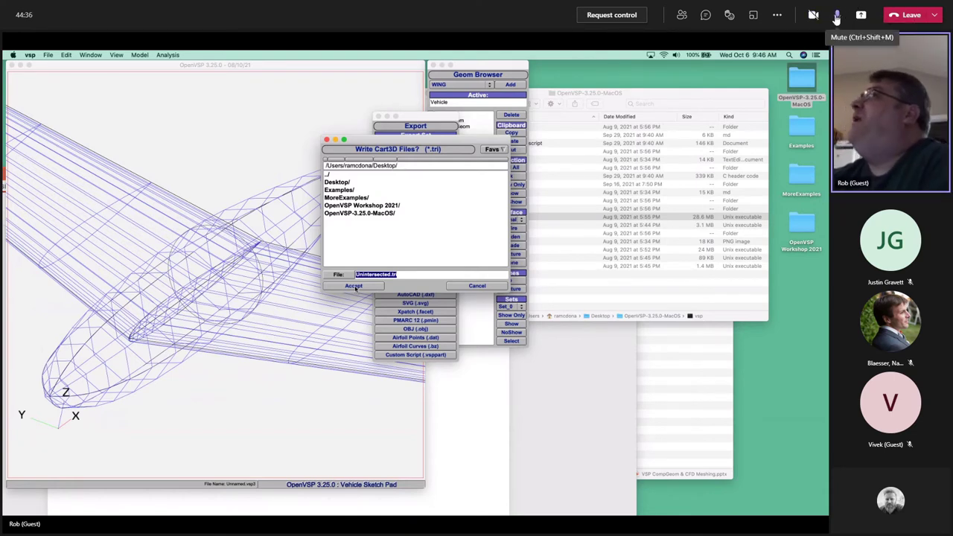
click(776, 18)
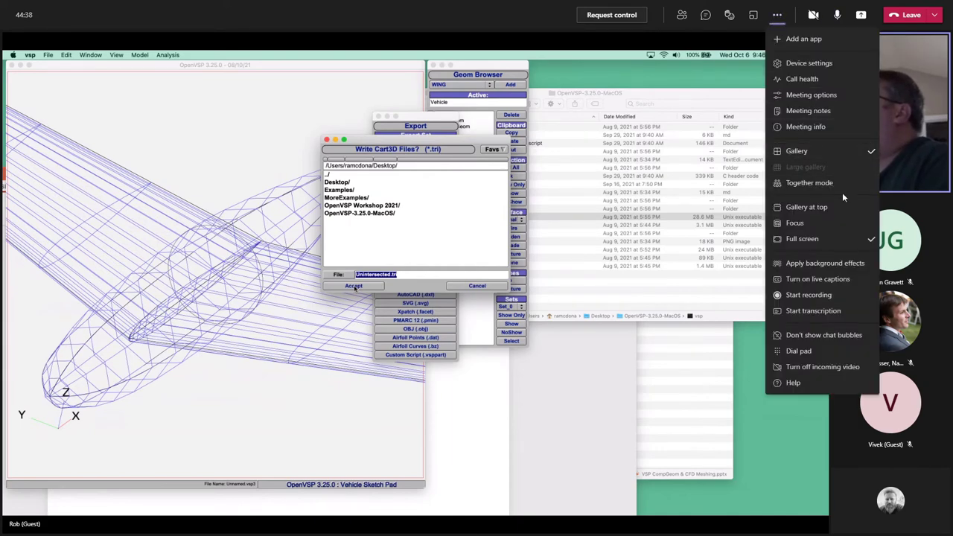
click(787, 219)
click(836, 14)
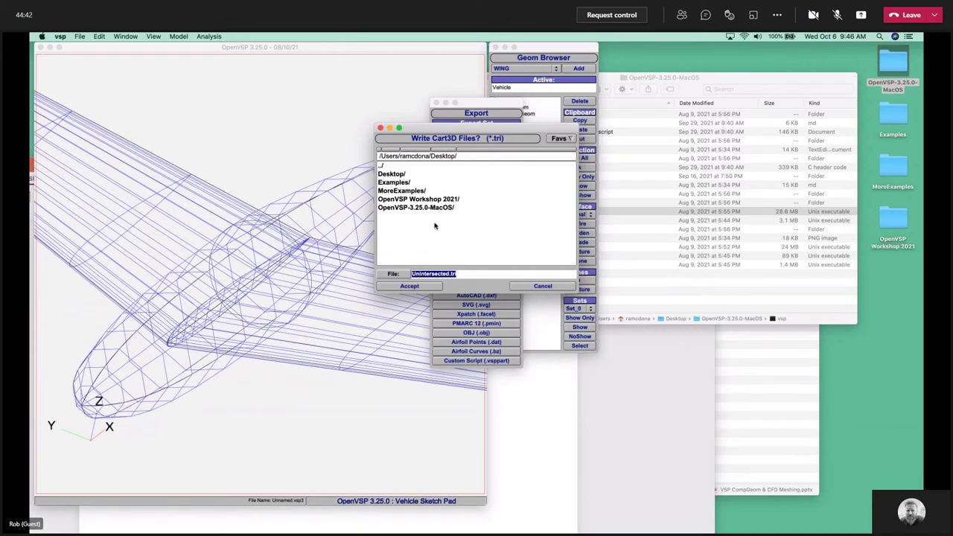
click(436, 287)
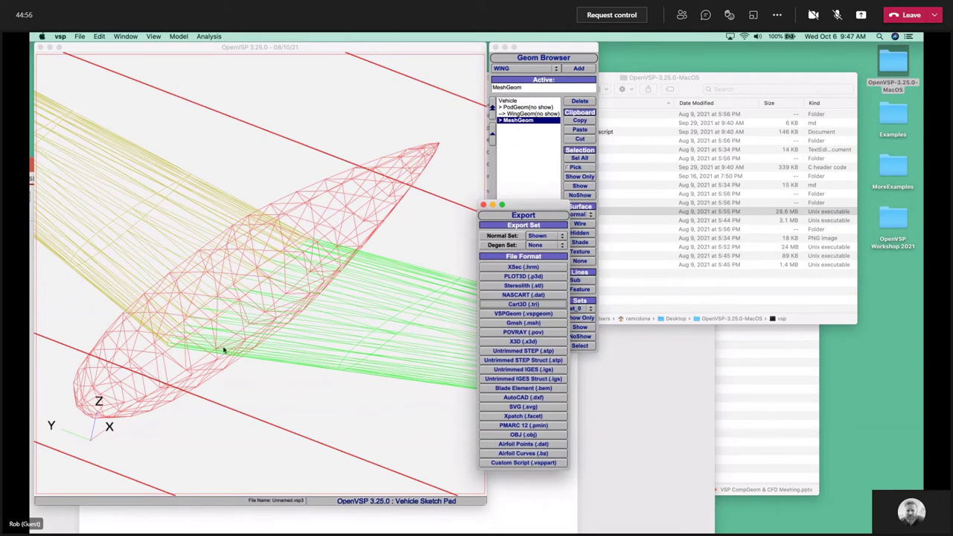
- Orbit the triangulated MeshGeom, switching its surface display to Hidden to remove hidden lines
mouse_move(189, 392)
mouse_down()
mouse_move(270, 340)
mouse_move(136, 397)
mouse_up()
mouse_move(104, 363)
mouse_down()
mouse_move(211, 410)
mouse_move(246, 300)
mouse_move(207, 296)
mouse_move(164, 361)
mouse_up()
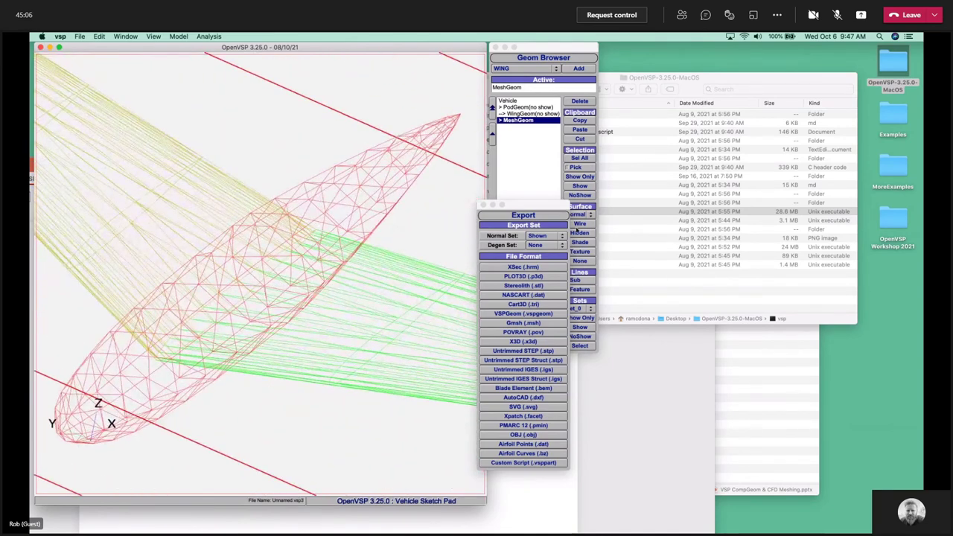
click(579, 233)
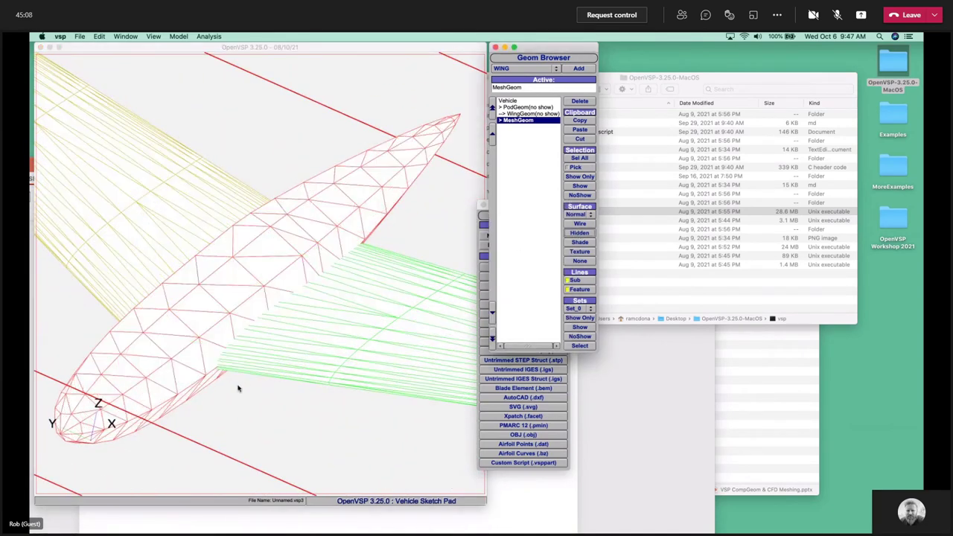
mouse_move(240, 387)
mouse_down()
mouse_move(253, 338)
mouse_move(225, 306)
mouse_up()
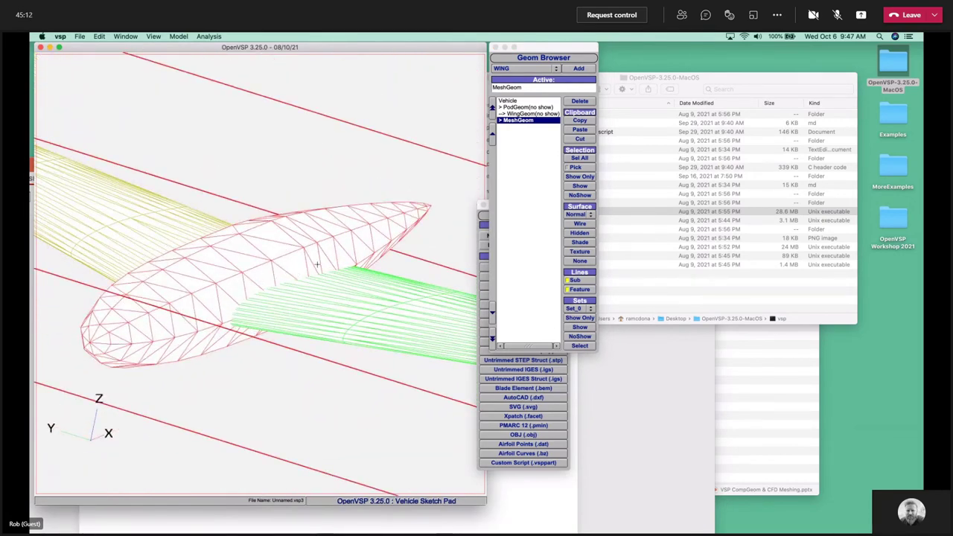
drag(214, 334, 192, 311)
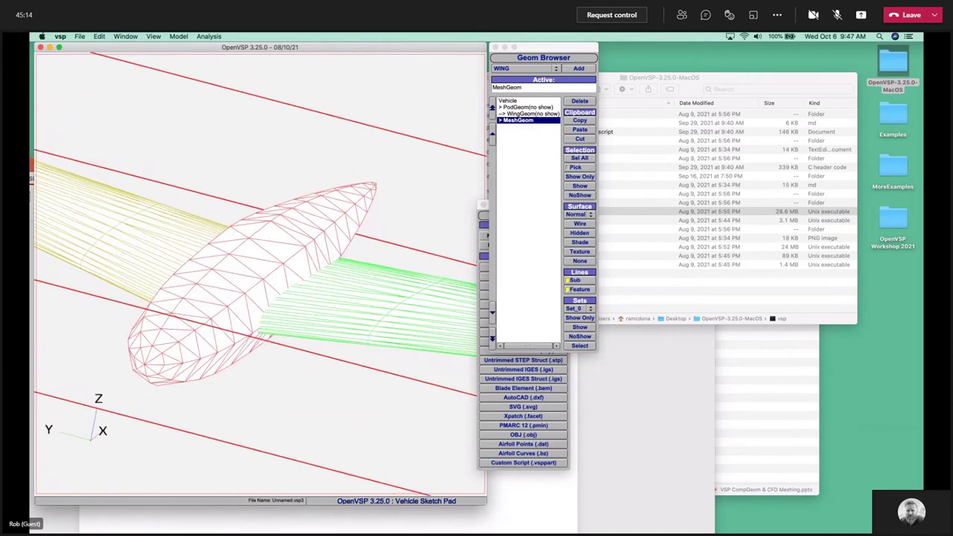
click(892, 63)
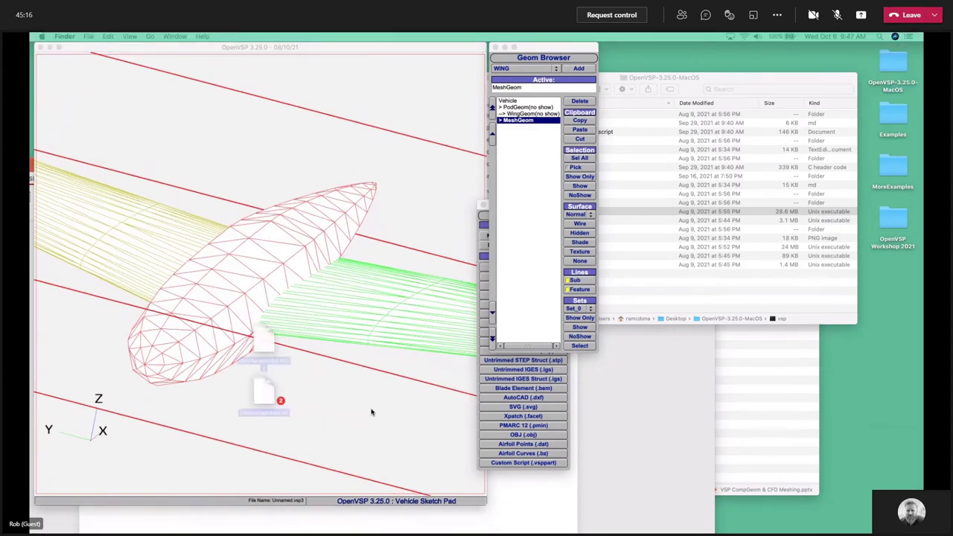
- Move Unintersected.tri and Unintersected.tkey onto the desktop
drag(255, 387, 879, 384)
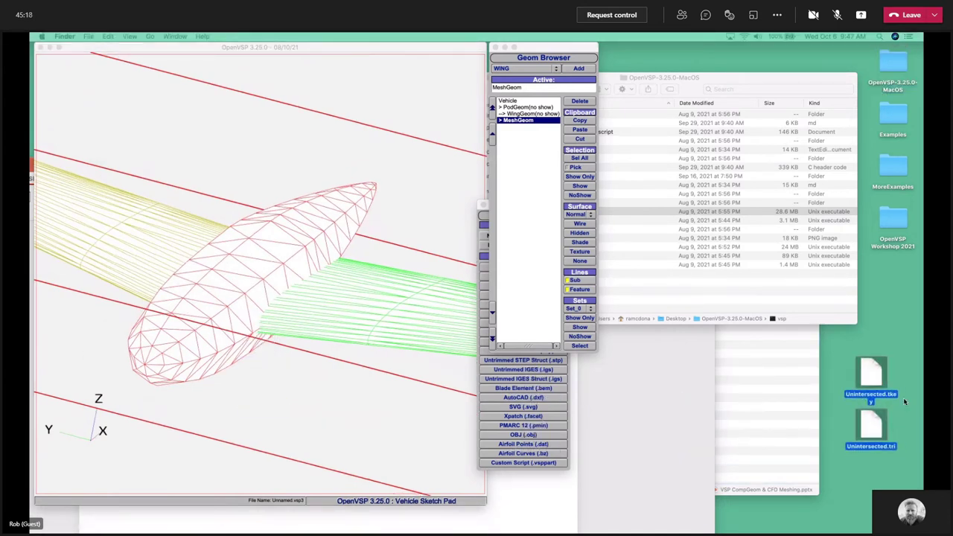
click(896, 427)
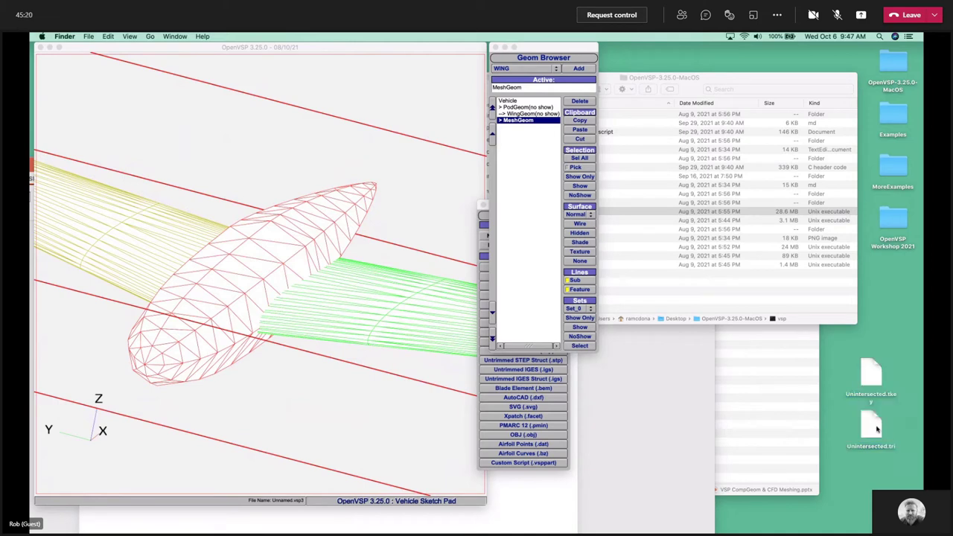
click(878, 378)
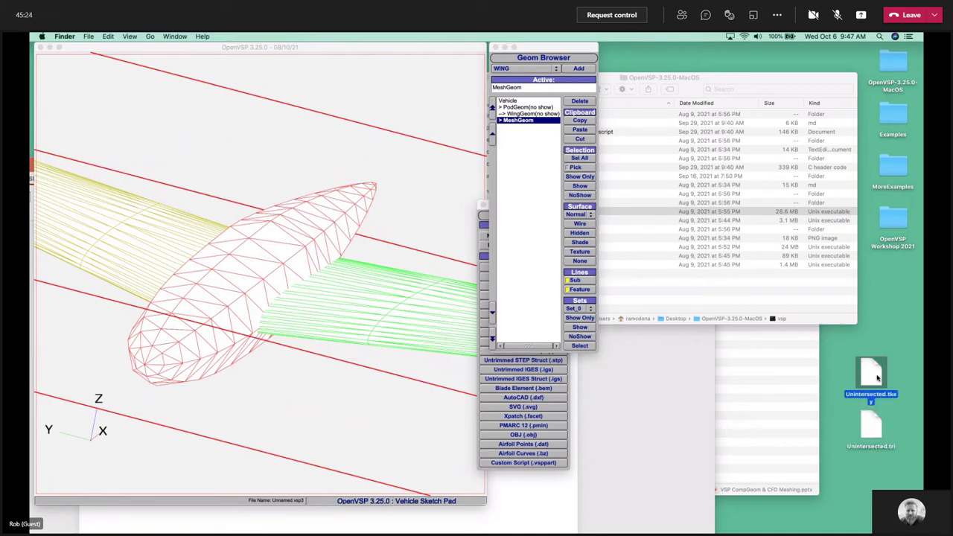
- Delete the MeshGeom and show the original pod and wing again as wireframes
click(286, 278)
drag(286, 278, 714, 445)
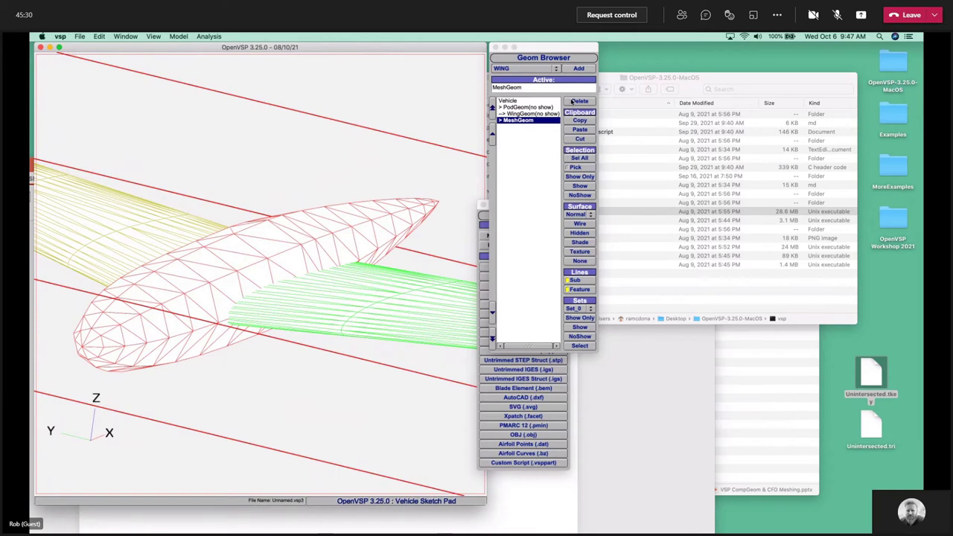
click(577, 102)
click(579, 157)
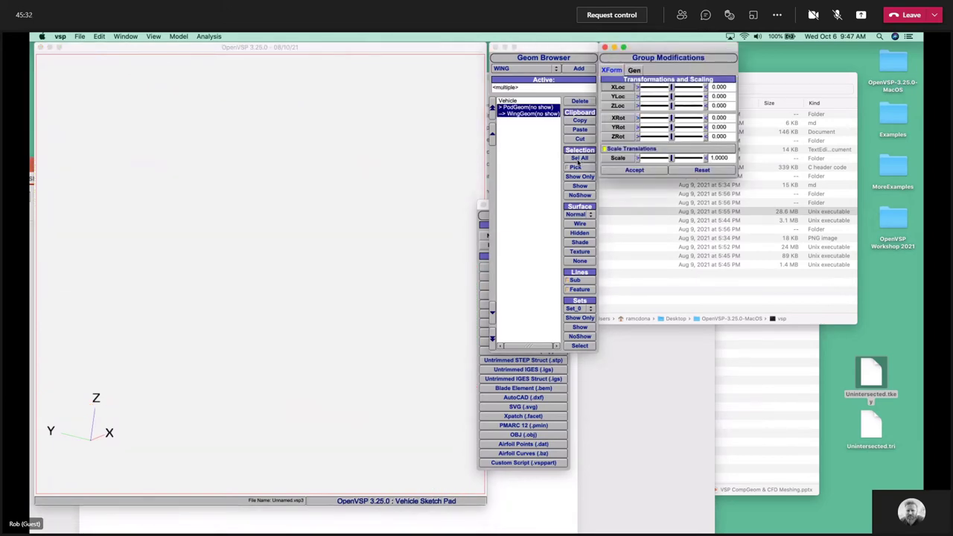
click(579, 185)
click(353, 308)
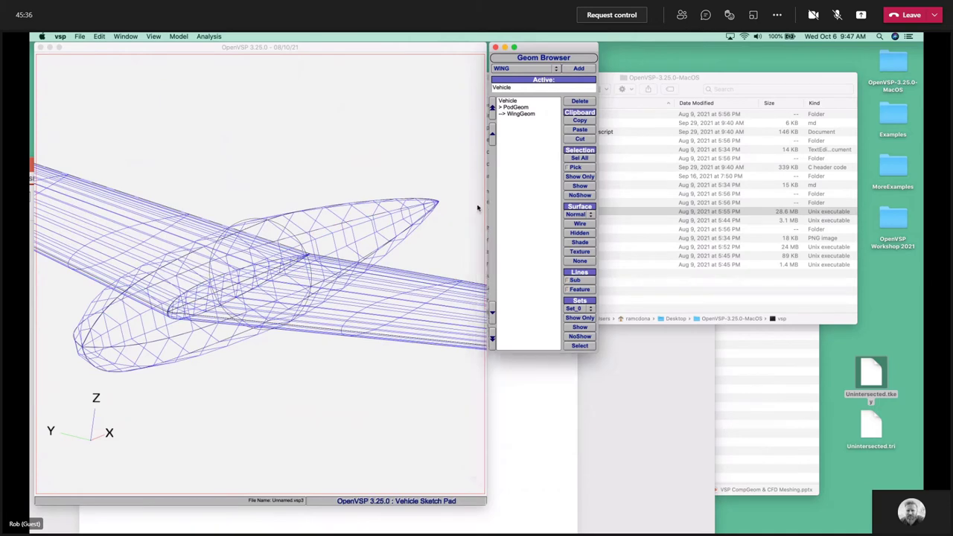
drag(388, 179, 243, 69)
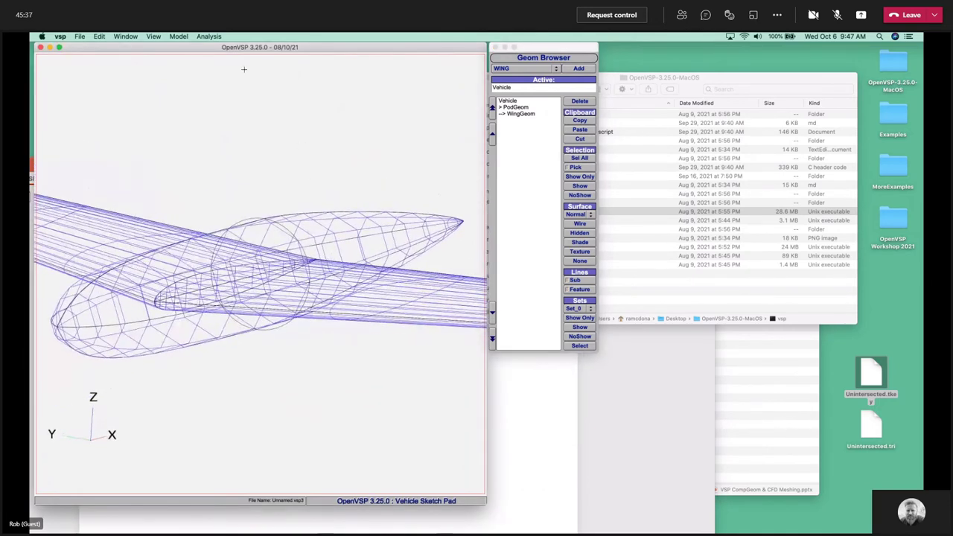
- Run CompGeom to intersect the pod and wing into a single 1152-triangle mesh
click(212, 37)
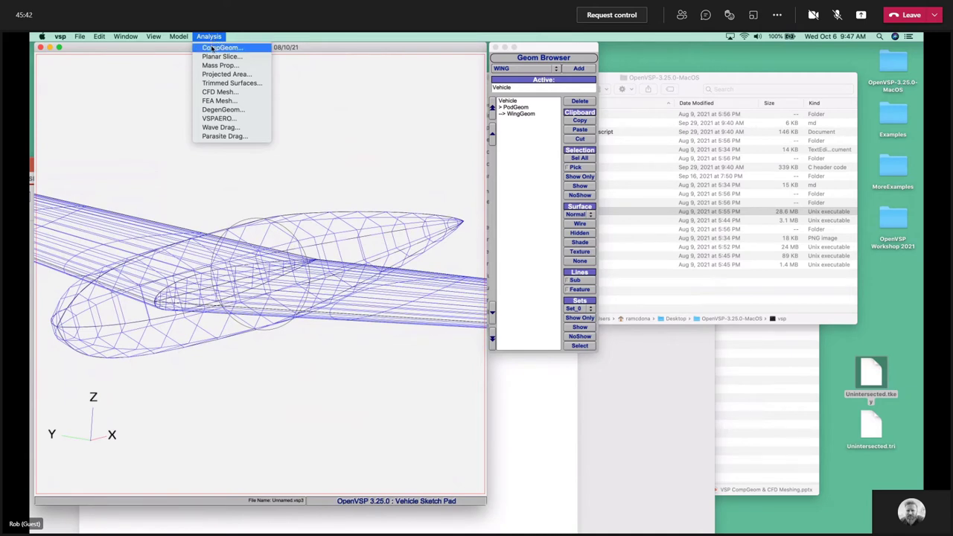
click(215, 48)
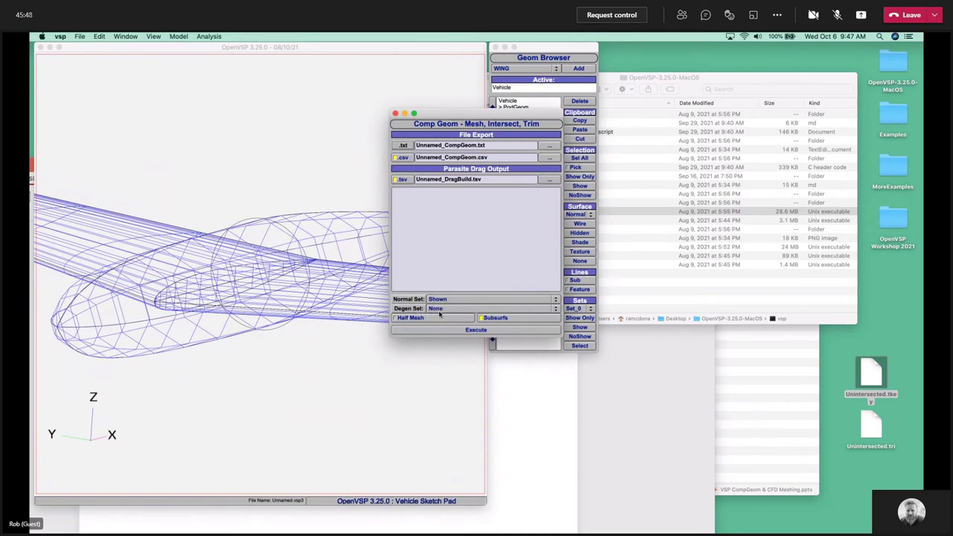
drag(474, 122, 593, 153)
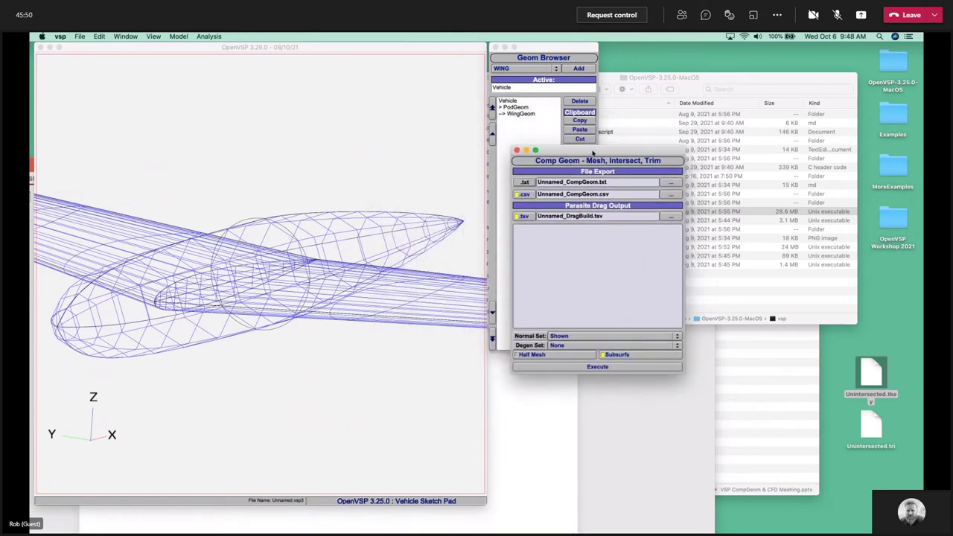
click(564, 367)
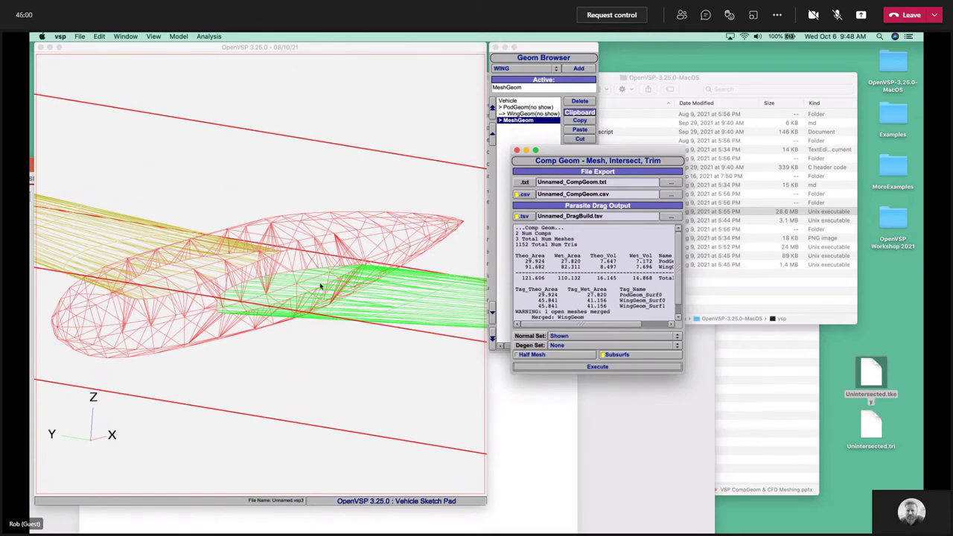
- Orbit the intersected mesh with hidden lines removed
drag(240, 309, 216, 312)
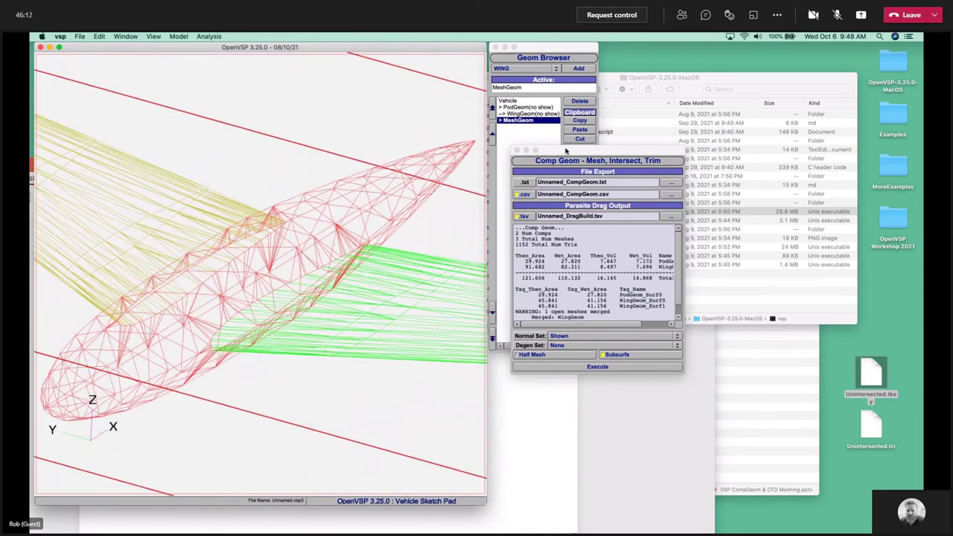
drag(566, 151, 551, 265)
click(573, 233)
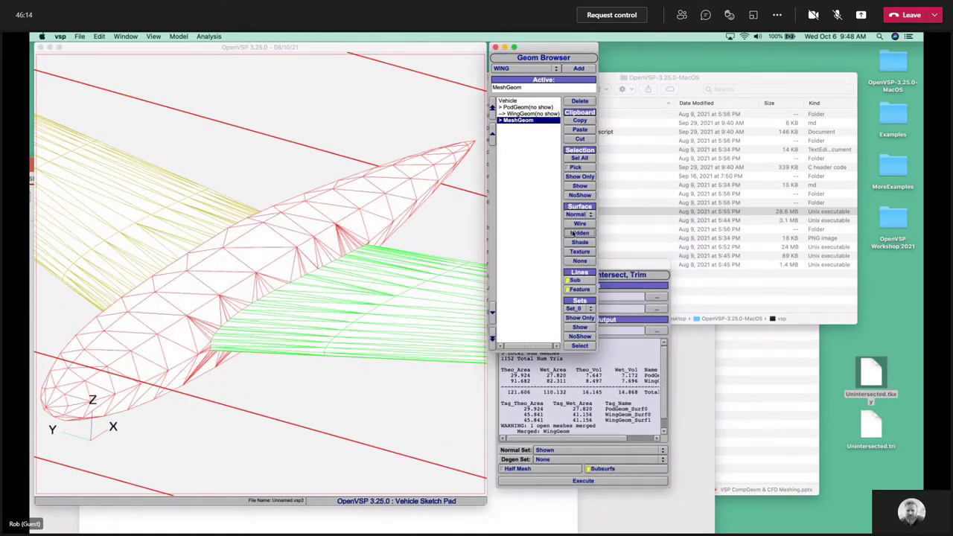
drag(258, 323, 440, 298)
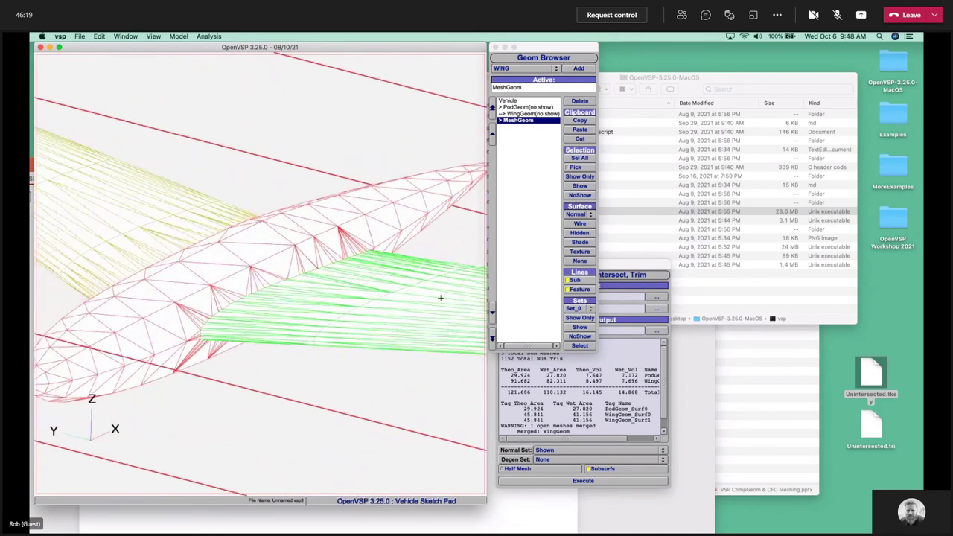
- Review the CompGeom results table, noting the Wet_Area total of 110.132
click(527, 381)
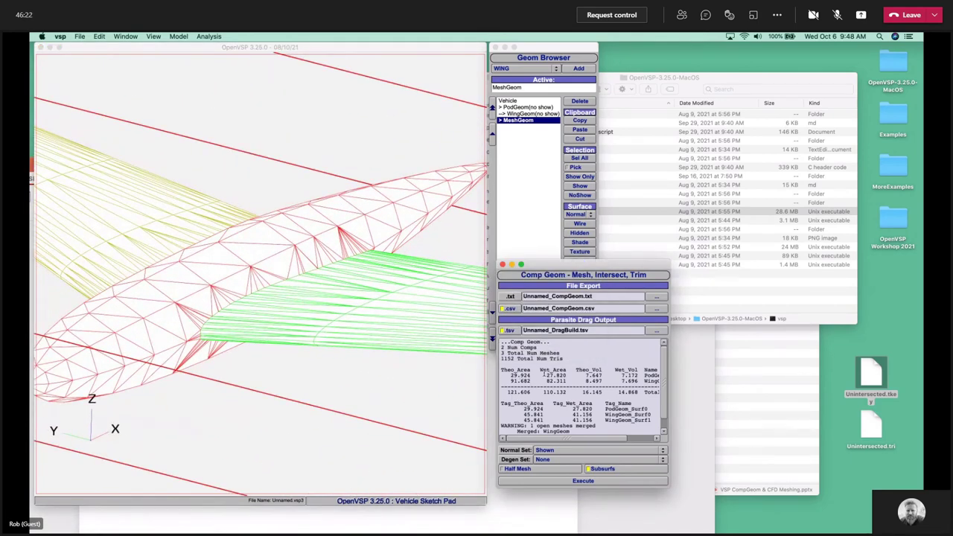
drag(545, 374, 564, 371)
click(556, 390)
- Close the CompGeom results and export the intersected mesh as Cart3D intersected.tri
click(502, 265)
click(515, 228)
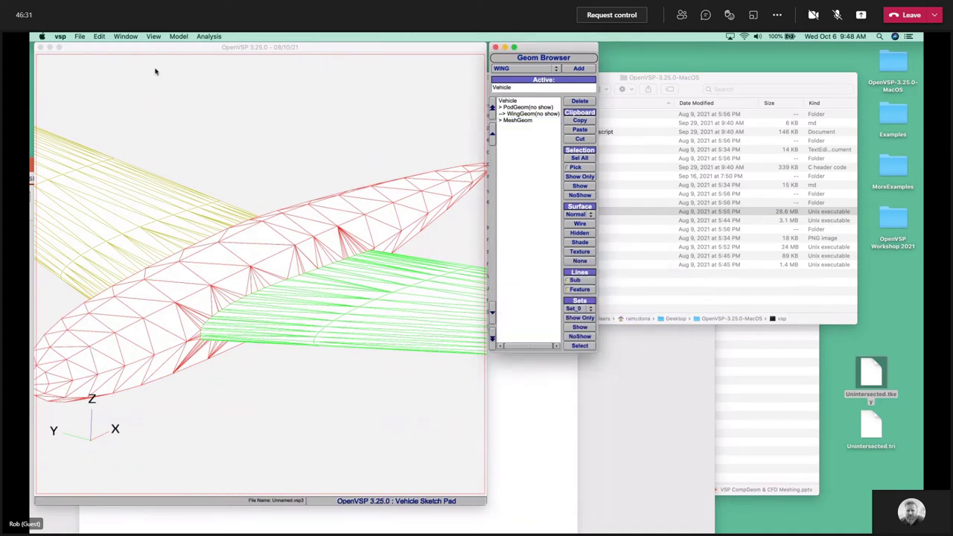
click(80, 37)
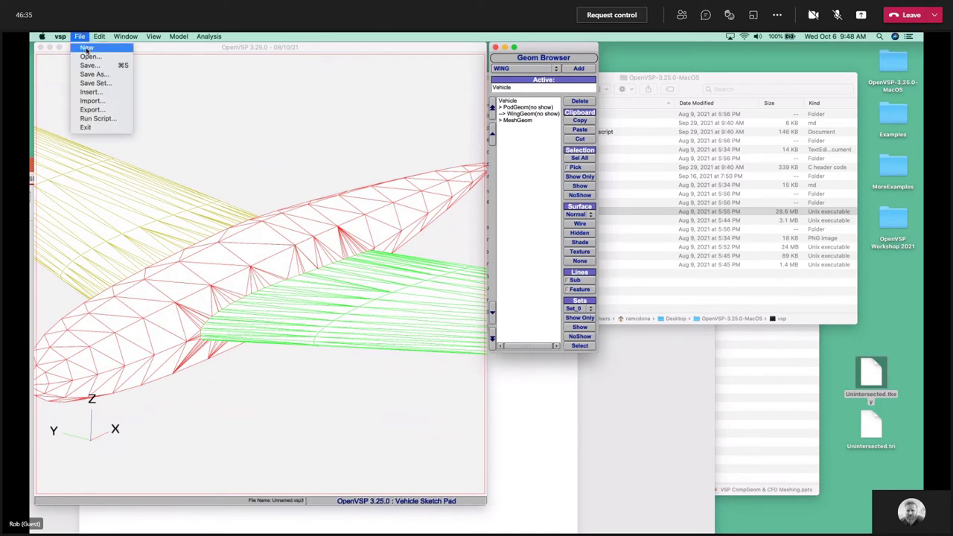
click(88, 110)
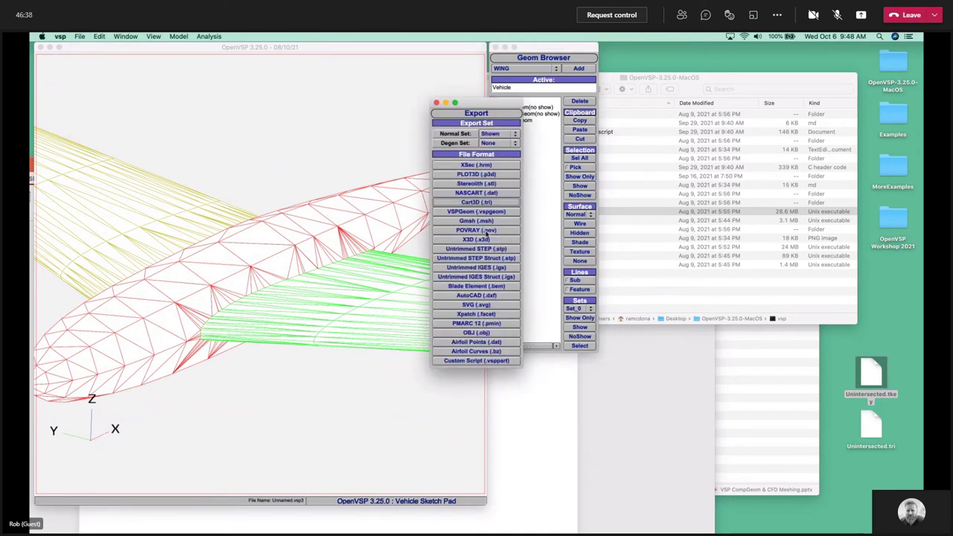
click(495, 203)
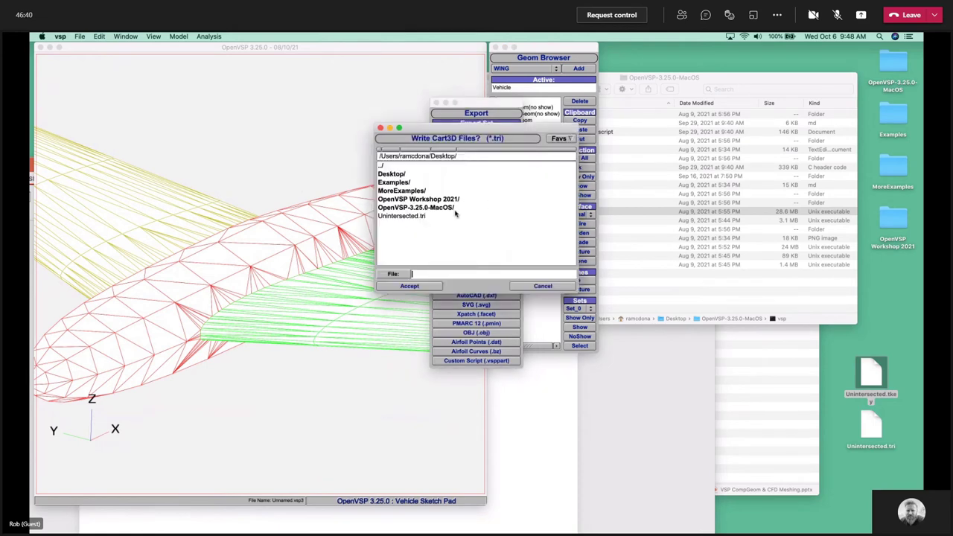
click(421, 216)
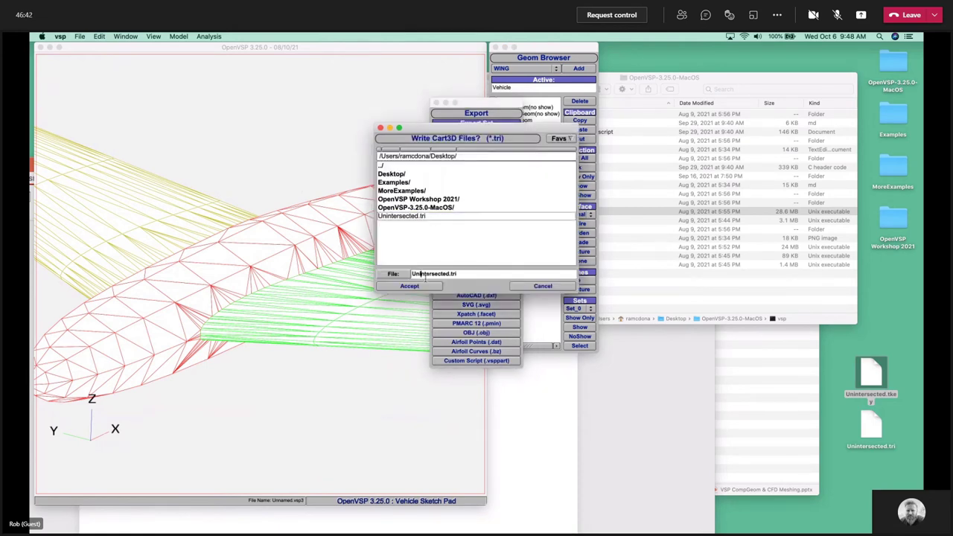
key(BackSpace)
key(BackSpace)
key(super+a)
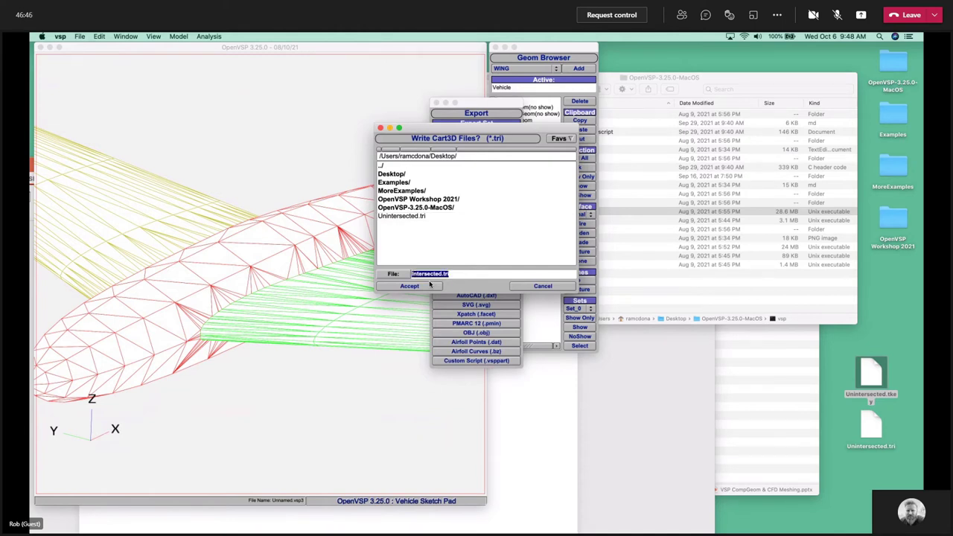
click(430, 285)
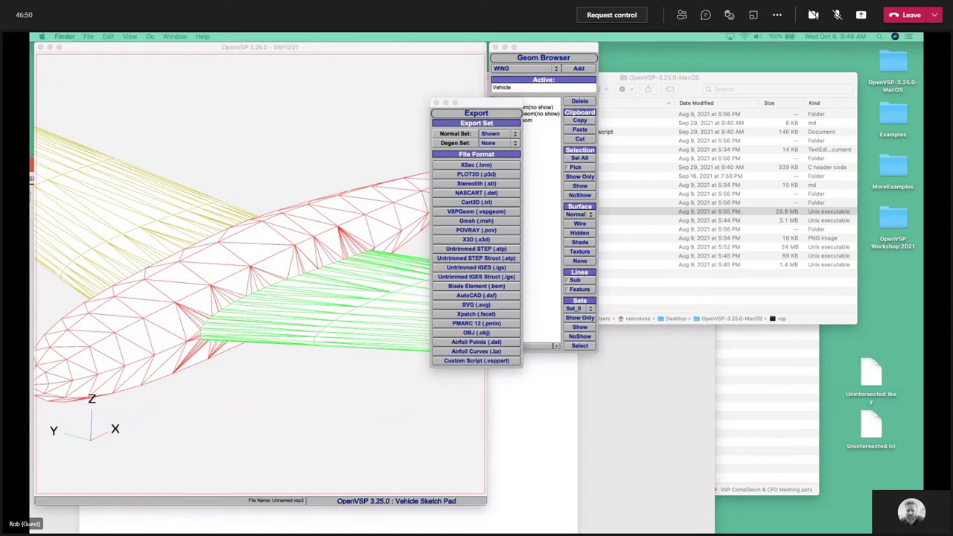
- Tidy the Unintersected files on the desktop and rearrange the PowerPoint and OpenVSP windows
drag(922, 480, 876, 387)
drag(877, 429, 846, 481)
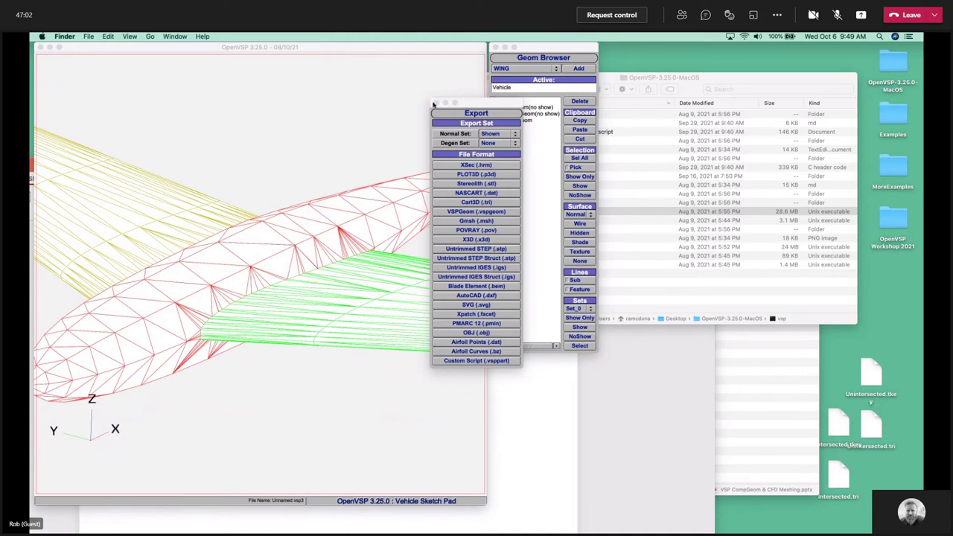
key(ctrl+Up)
click(594, 255)
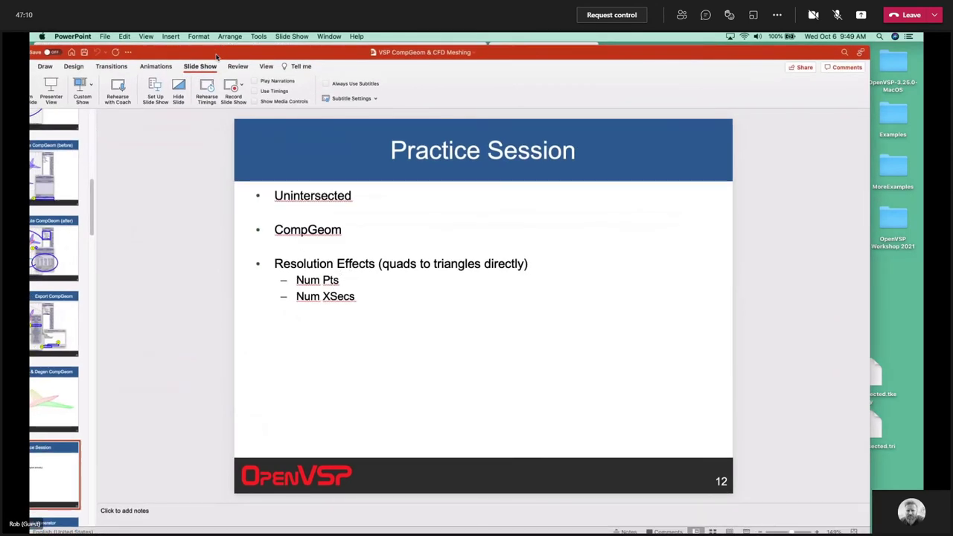
drag(217, 54, 340, 230)
click(273, 130)
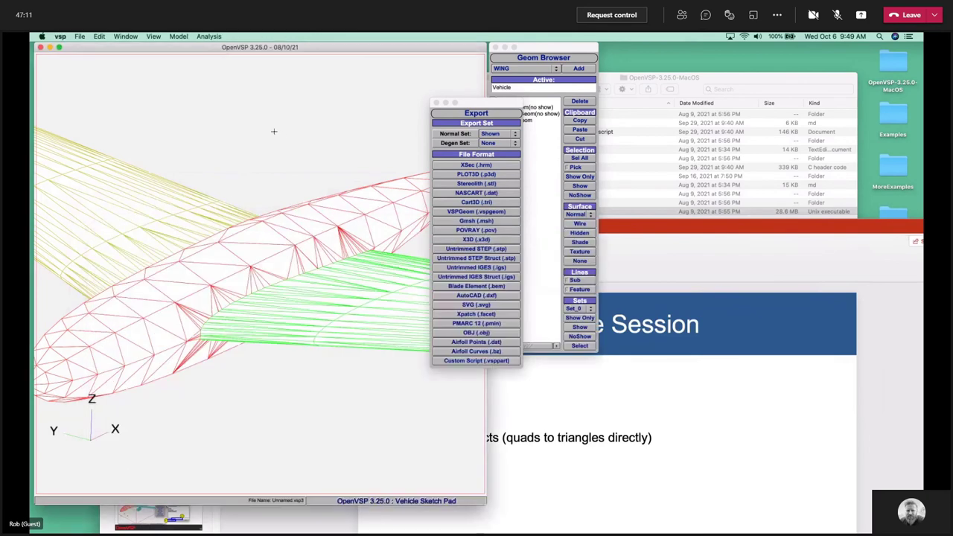
- Select all components and make the pod and wing visible again
click(534, 120)
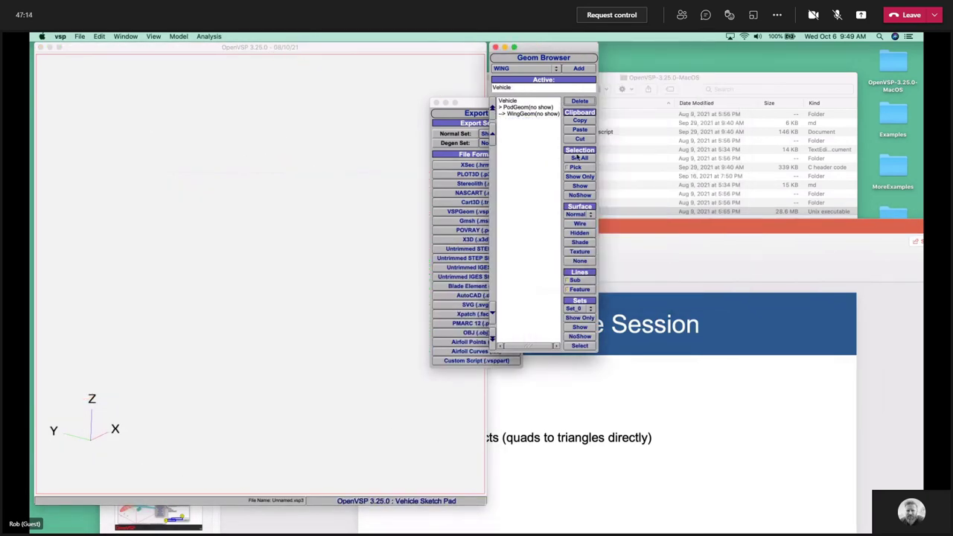
click(577, 158)
click(578, 185)
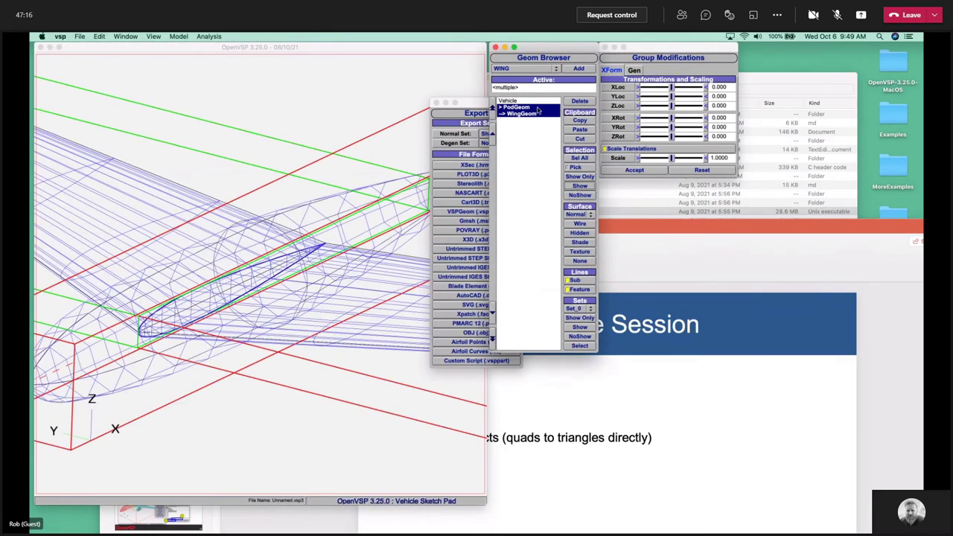
- Show the pod as a solid surface and raise its tessellation to 36 by 33
click(537, 110)
drag(263, 316, 298, 300)
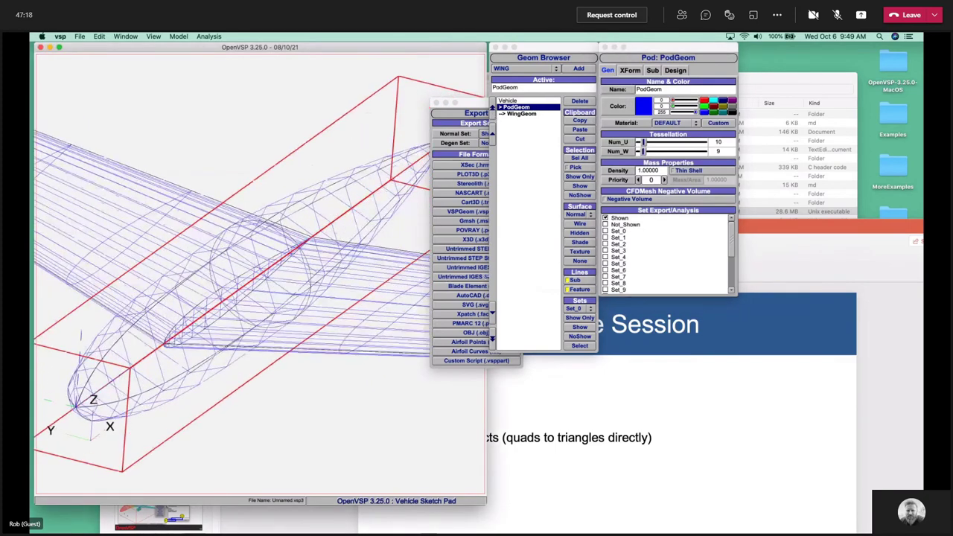
click(579, 242)
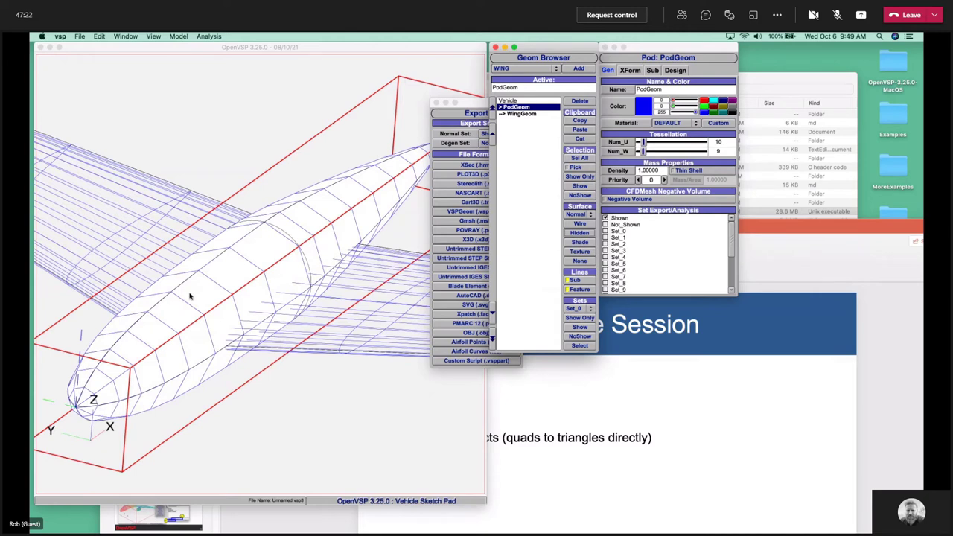
click(686, 48)
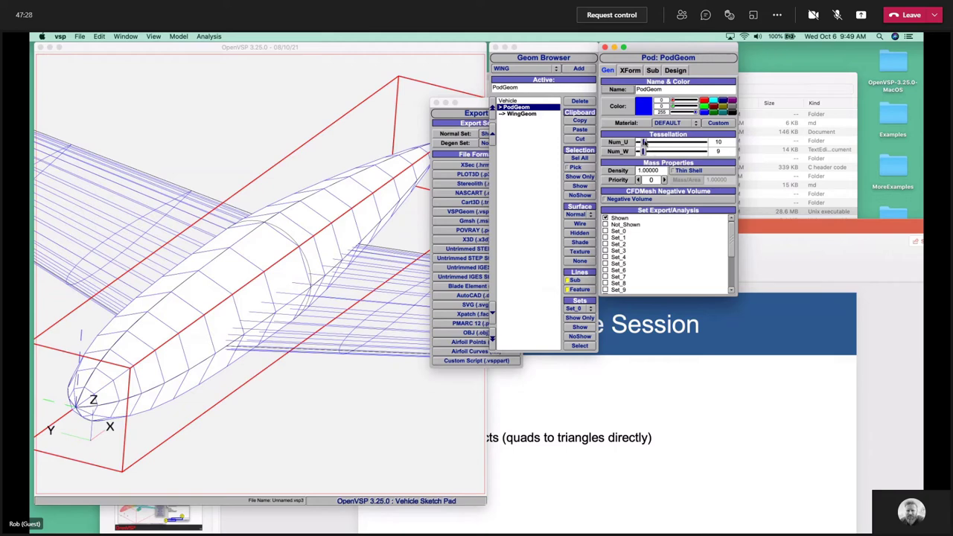
drag(646, 142, 676, 152)
- Raise the wing's Num_W to 89 and its section Num U to 56, then inspect the denser mesh
click(520, 113)
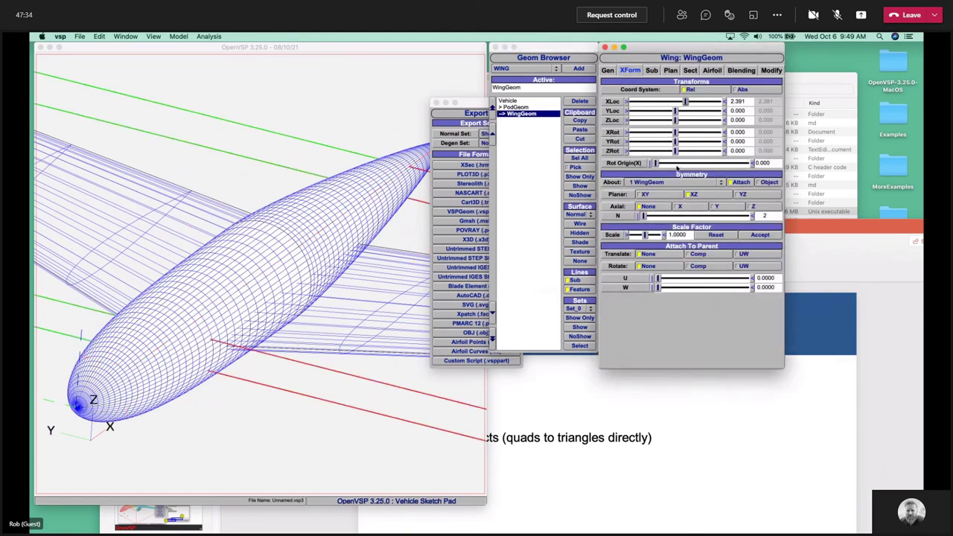
click(607, 70)
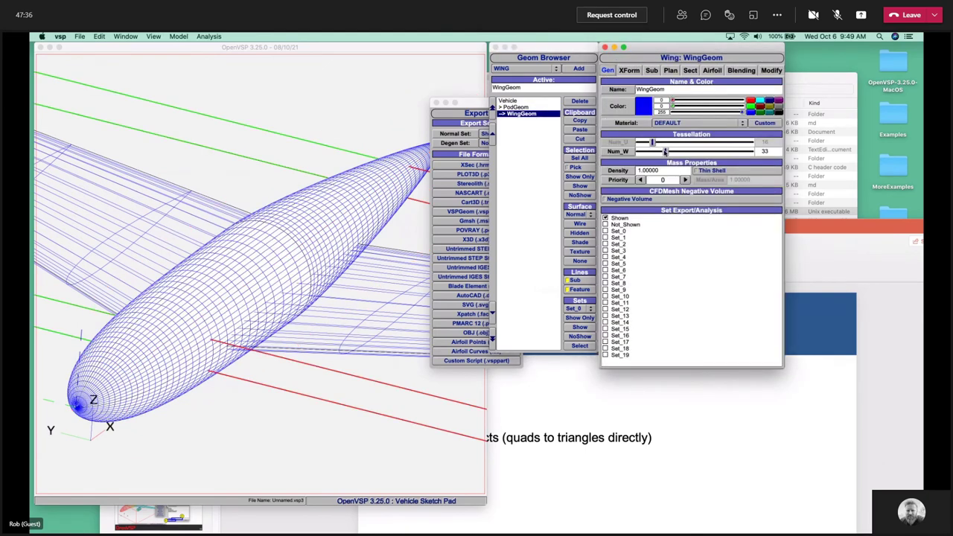
drag(664, 152, 713, 152)
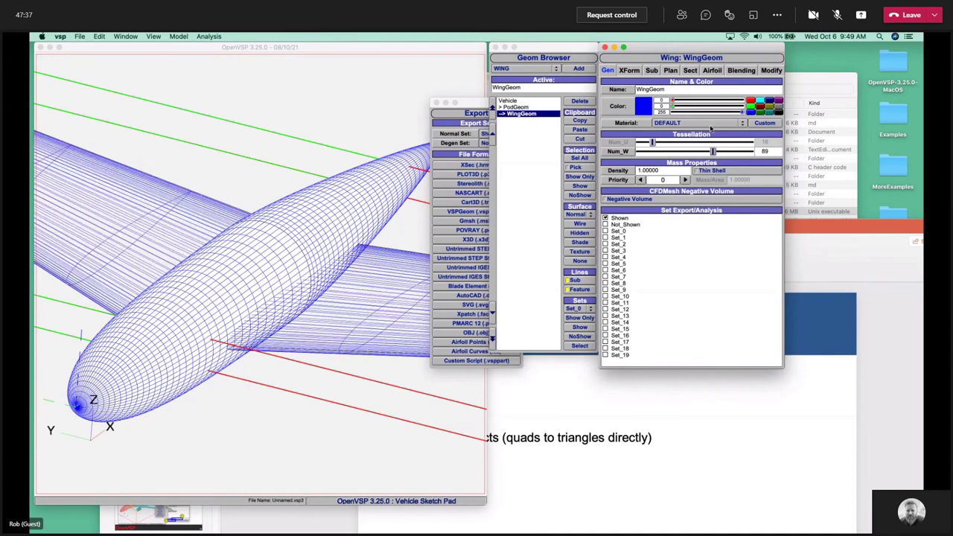
click(690, 71)
drag(659, 132, 753, 132)
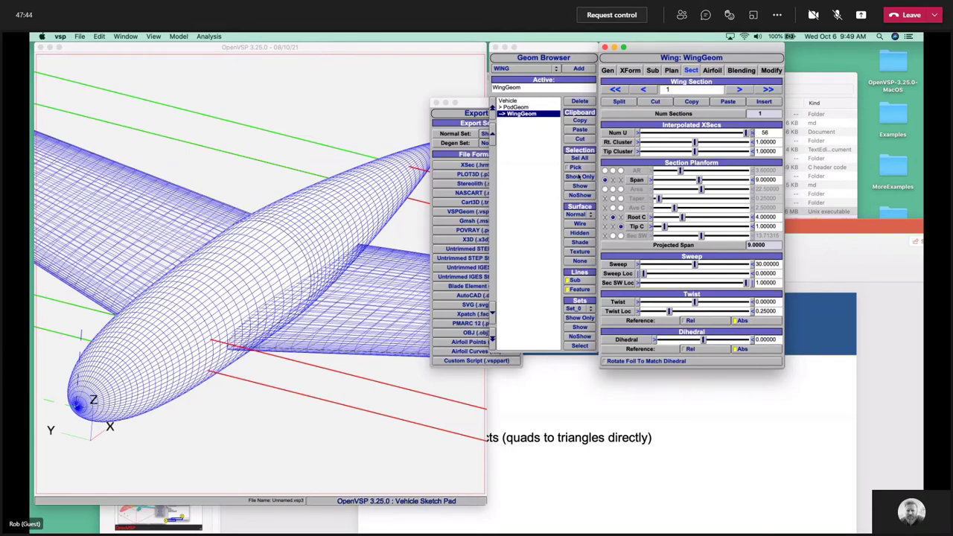
click(579, 158)
click(543, 238)
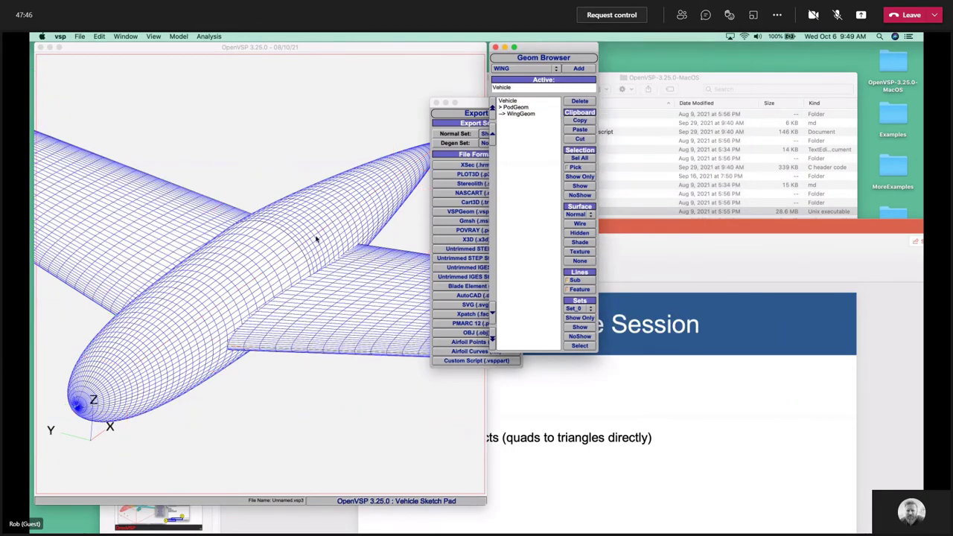
drag(205, 277, 192, 300)
- Execute CompGeom again to intersect the finer-tessellated pod and wing
click(208, 36)
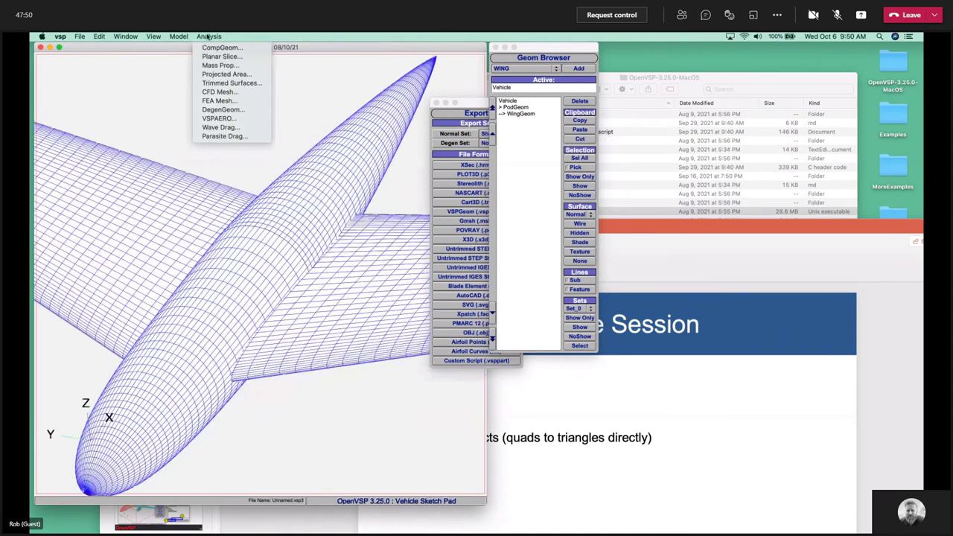
click(361, 171)
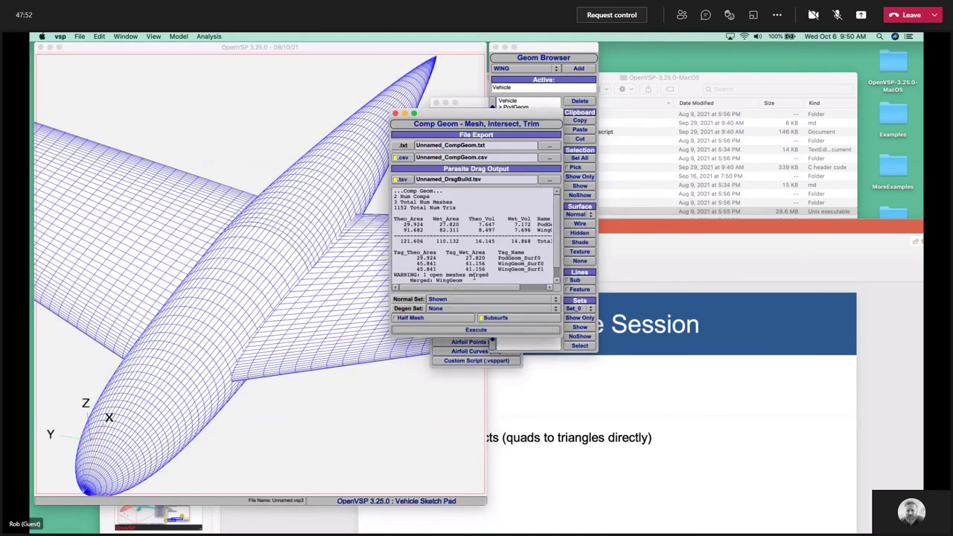
click(466, 330)
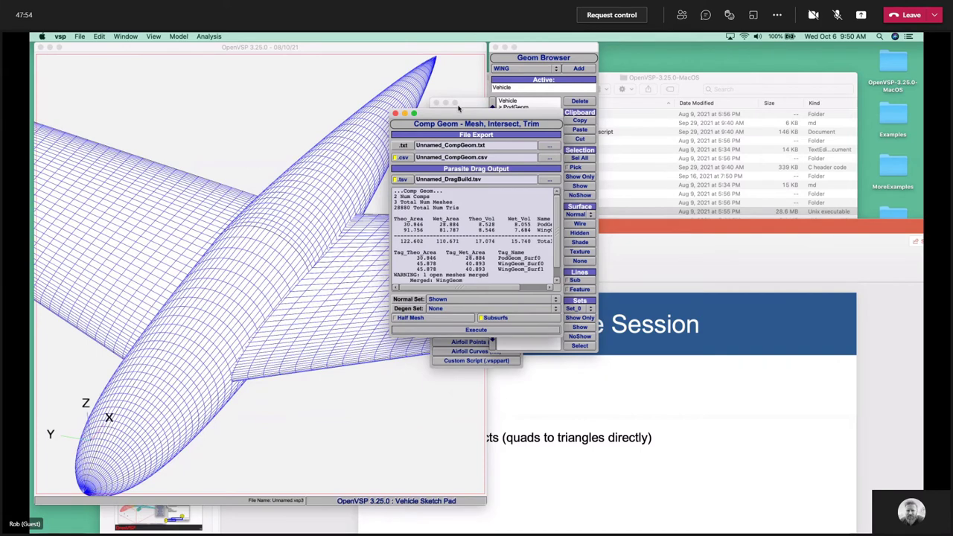
drag(459, 107, 704, 236)
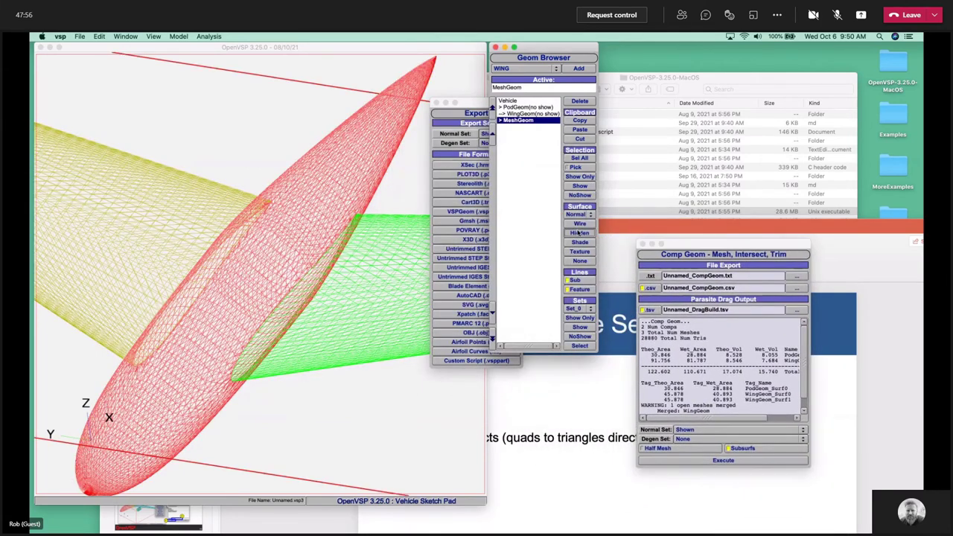
- Orbit the new dense MeshGeom, then bring the PowerPoint deck at slide 12 forward
click(521, 231)
drag(246, 333, 248, 253)
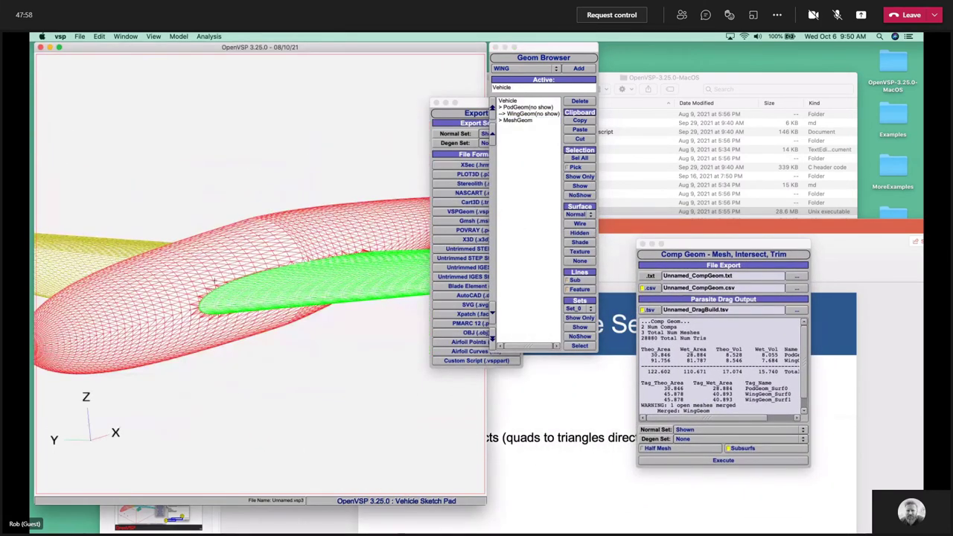
drag(223, 286, 241, 220)
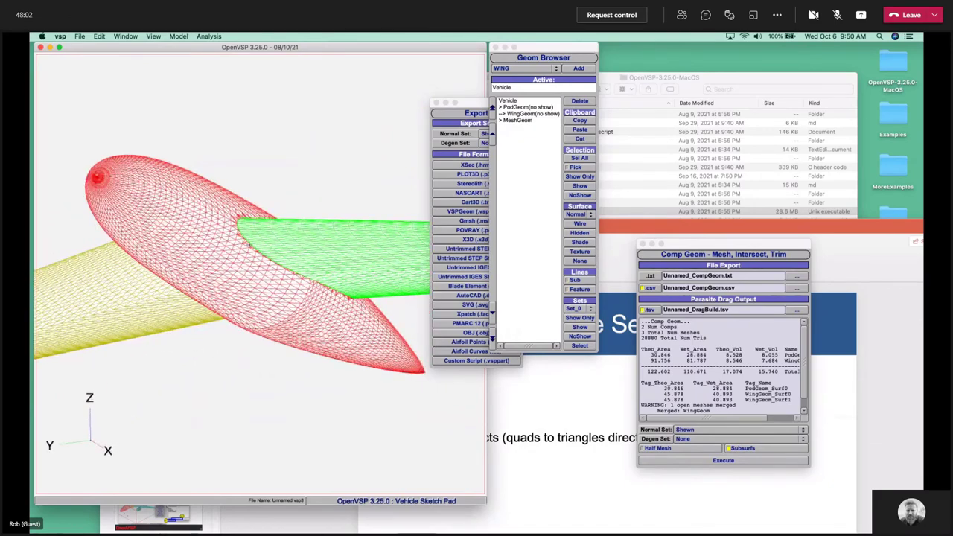
drag(160, 320, 235, 357)
drag(590, 227, 549, 59)
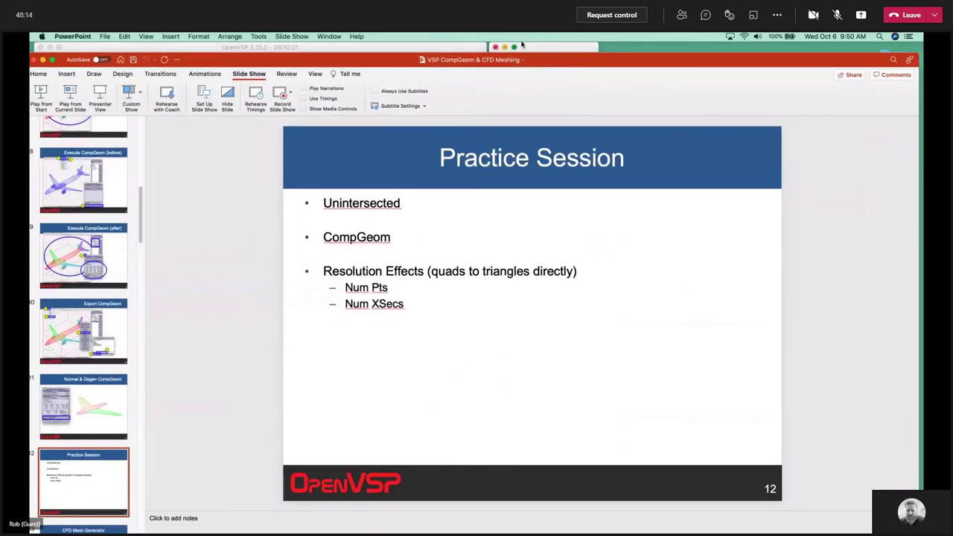
- Start the slide show full screen from slide 12, 'Practice Session'
drag(524, 60, 523, 34)
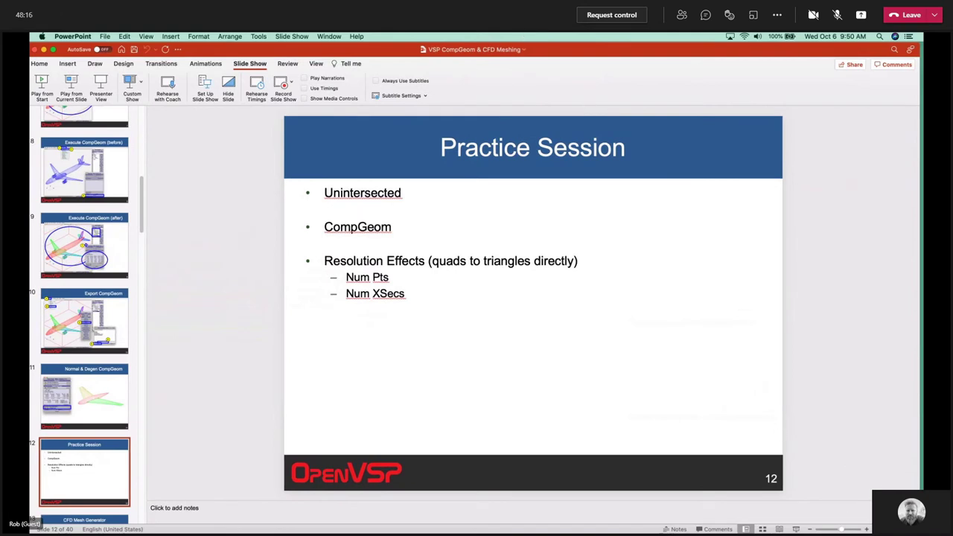
click(796, 529)
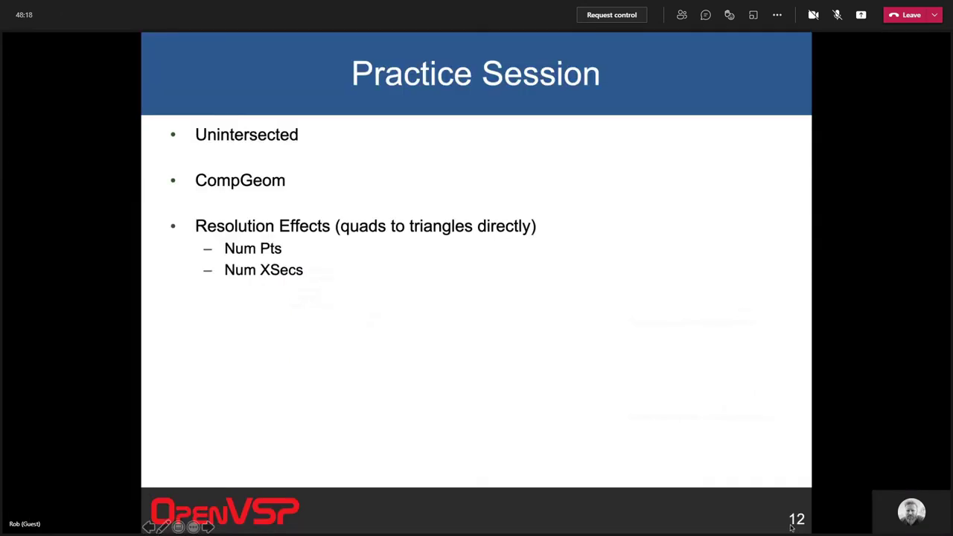